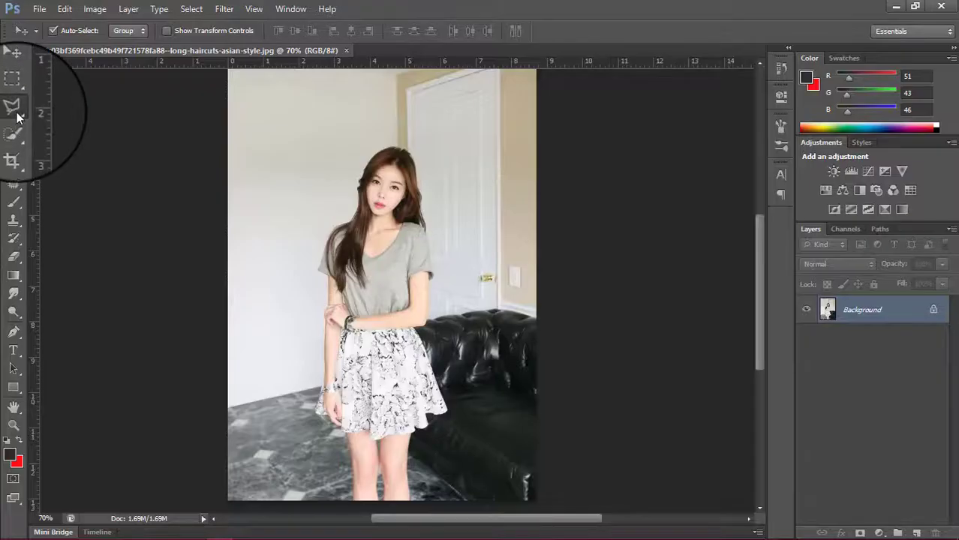
Step: Pick the Polygonal Lasso tool for straight-edged selections
{"action": "left_click", "coordinate": [12, 95]}
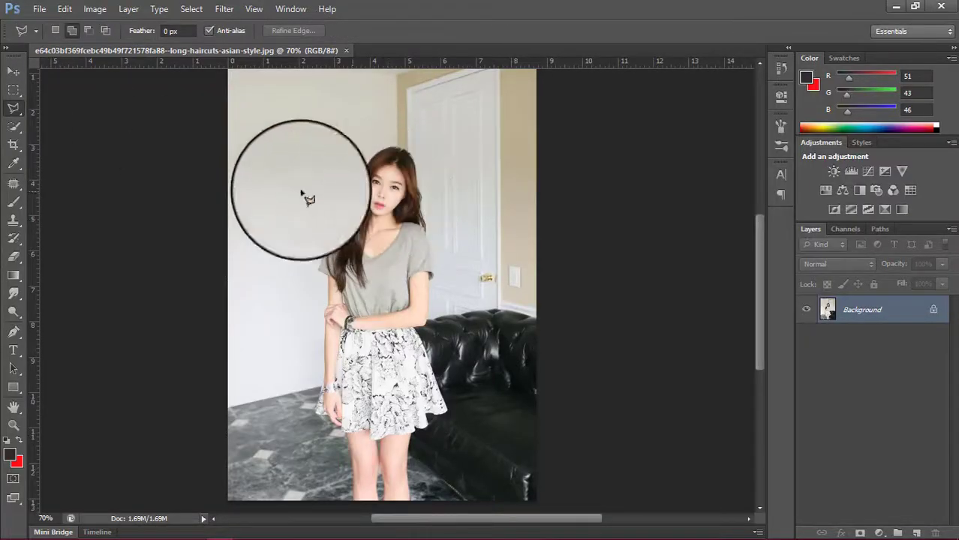
Step: Paint a Quick Selection over the woman's face, legs, hair and body
{"action": "left_click", "coordinate": [13, 126]}
{"action": "left_click_drag", "start_coordinate": [375, 172], "coordinate": [382, 223]}
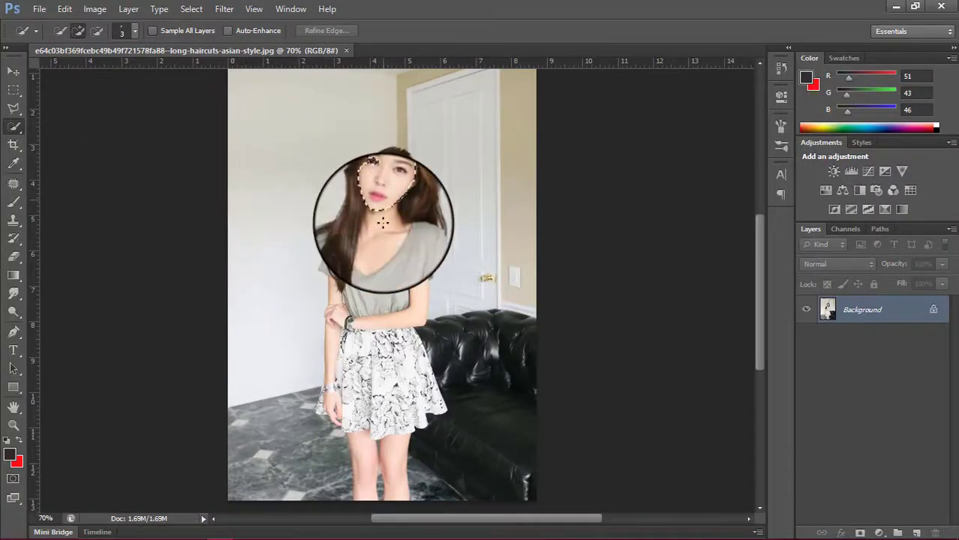
{"action": "left_click_drag", "start_coordinate": [376, 287], "coordinate": [380, 517]}
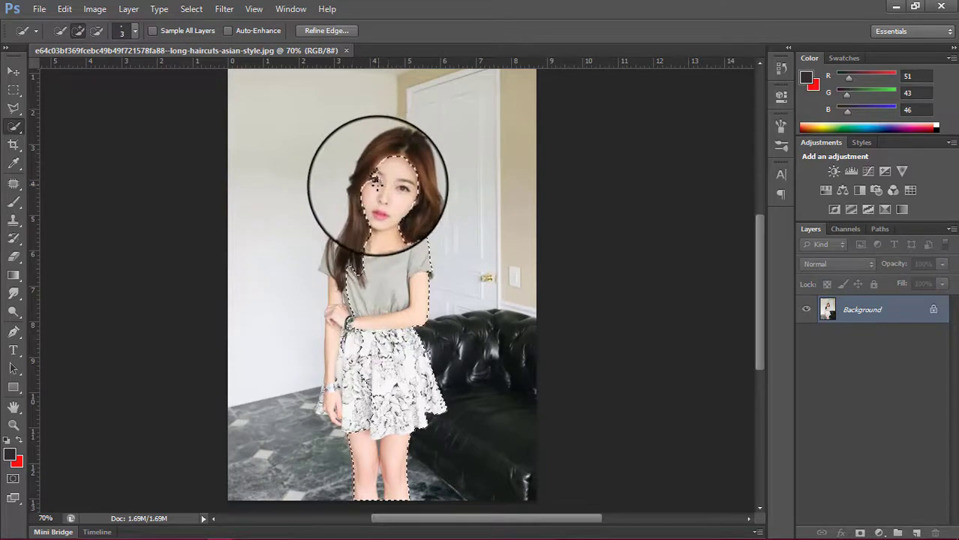
{"action": "mouse_move", "coordinate": [386, 160]}
{"action": "left_mouse_down"}
{"action": "mouse_move", "coordinate": [380, 212]}
{"action": "mouse_move", "coordinate": [347, 263]}
{"action": "left_mouse_up"}
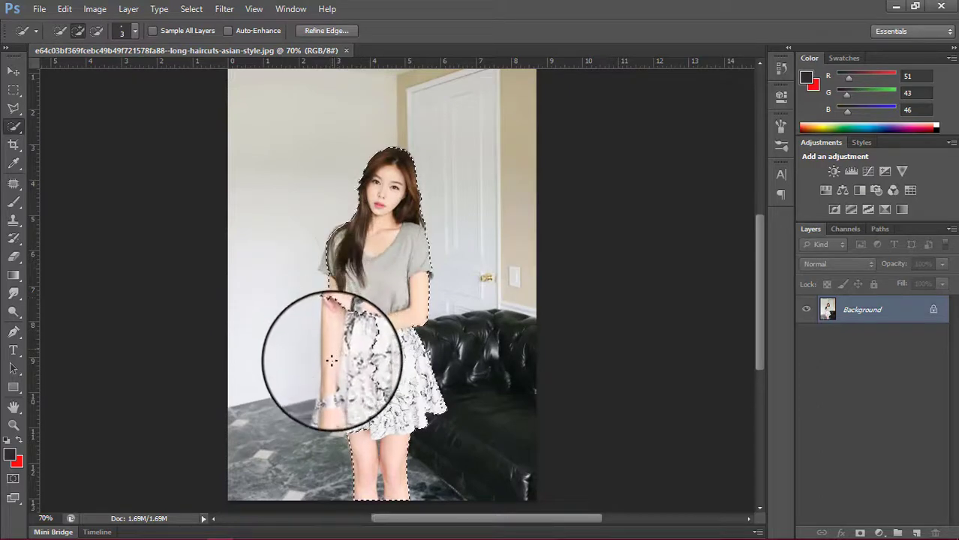
{"action": "scroll", "coordinate": [364, 363], "scroll_direction": "up", "scroll_amount": 2}
Step: Zoom in and add both sleeves to the selection with Quick Selection
{"action": "scroll", "coordinate": [385, 342], "scroll_direction": "up", "scroll_amount": 2}
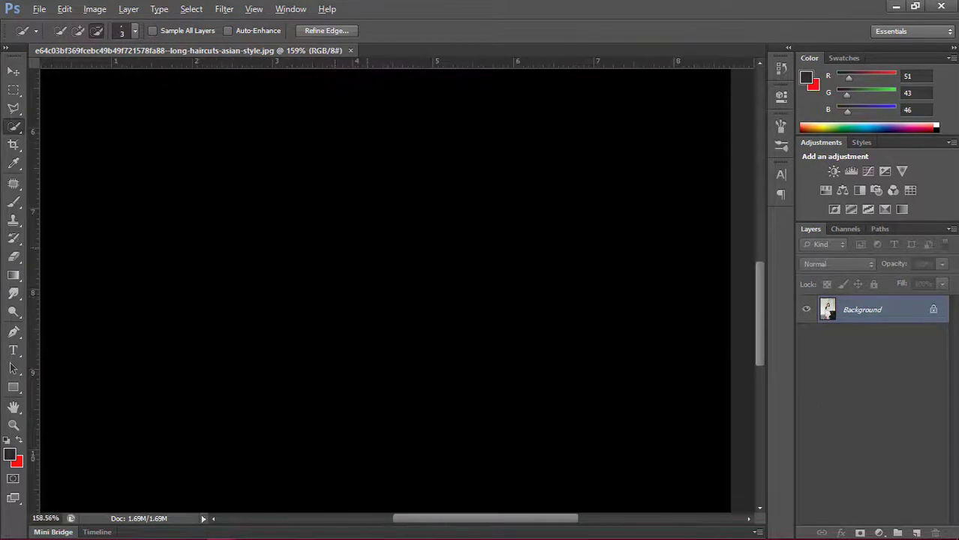
{"action": "scroll", "coordinate": [332, 214], "scroll_direction": "up", "scroll_amount": 2}
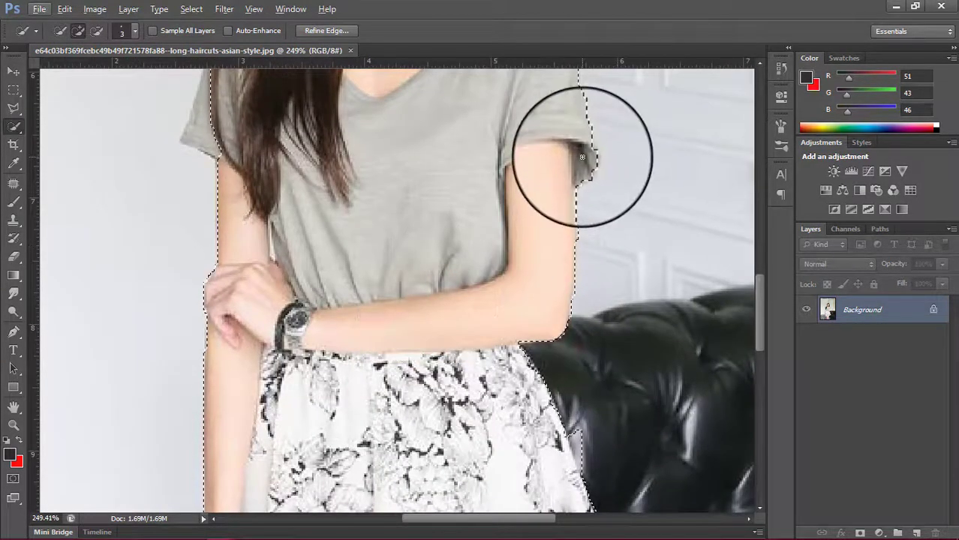
{"action": "left_click_drag", "start_coordinate": [585, 150], "coordinate": [592, 158]}
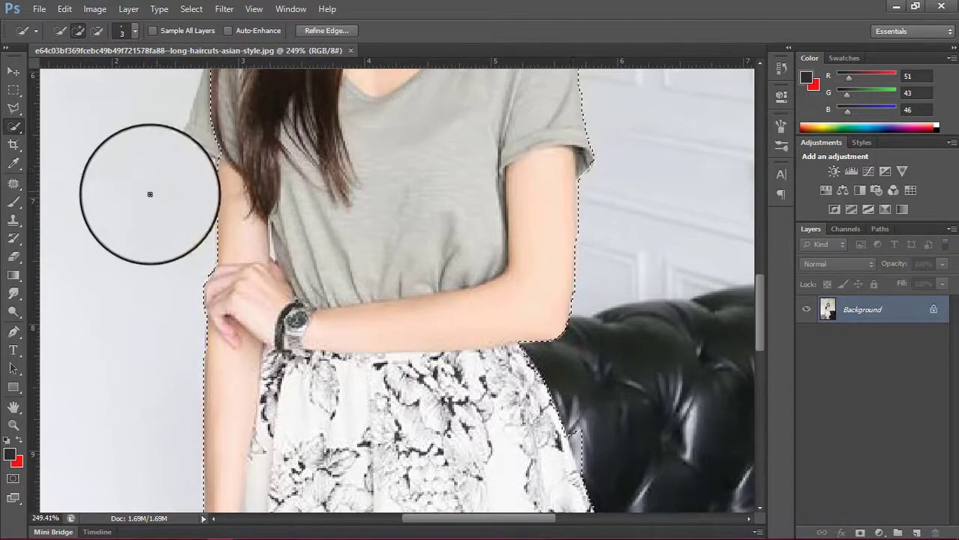
{"action": "scroll", "coordinate": [197, 138], "scroll_direction": "up", "scroll_amount": 2}
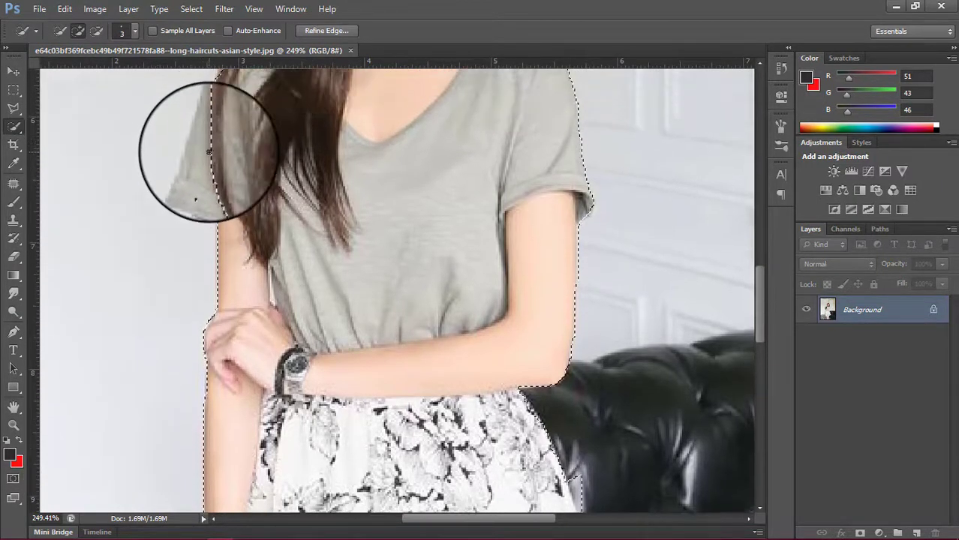
{"action": "left_click_drag", "start_coordinate": [208, 165], "coordinate": [217, 182]}
{"action": "scroll", "coordinate": [217, 182], "scroll_direction": "down", "scroll_amount": 5}
{"action": "scroll", "coordinate": [221, 225], "scroll_direction": "down", "scroll_amount": 5}
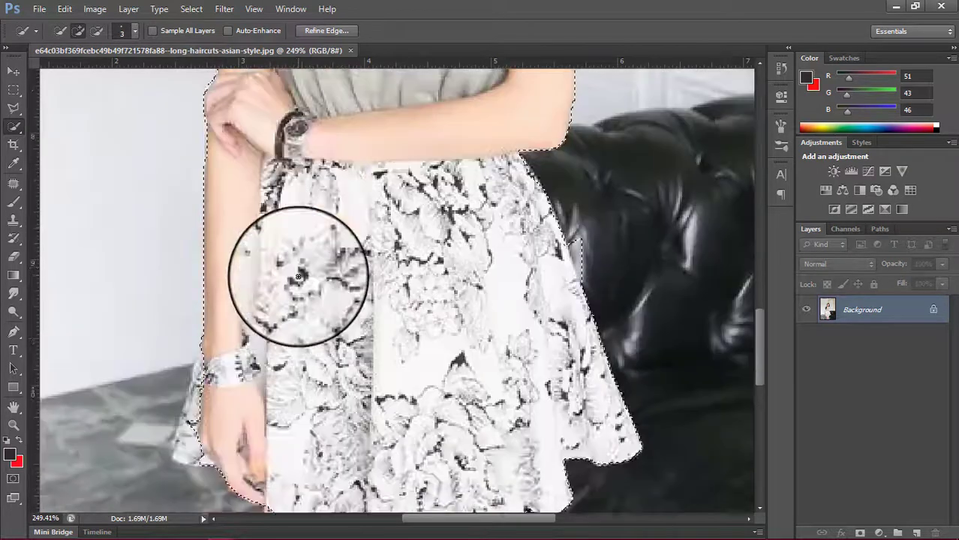
{"action": "scroll", "coordinate": [225, 270], "scroll_direction": "down", "scroll_amount": 3}
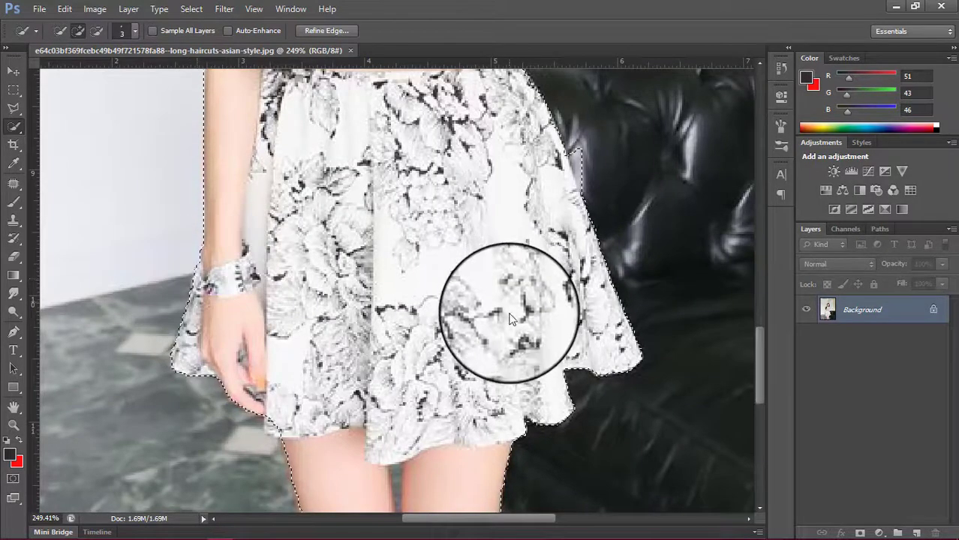
{"action": "scroll", "coordinate": [420, 353], "scroll_direction": "down", "scroll_amount": 5}
{"action": "scroll", "coordinate": [333, 357], "scroll_direction": "down", "scroll_amount": 3}
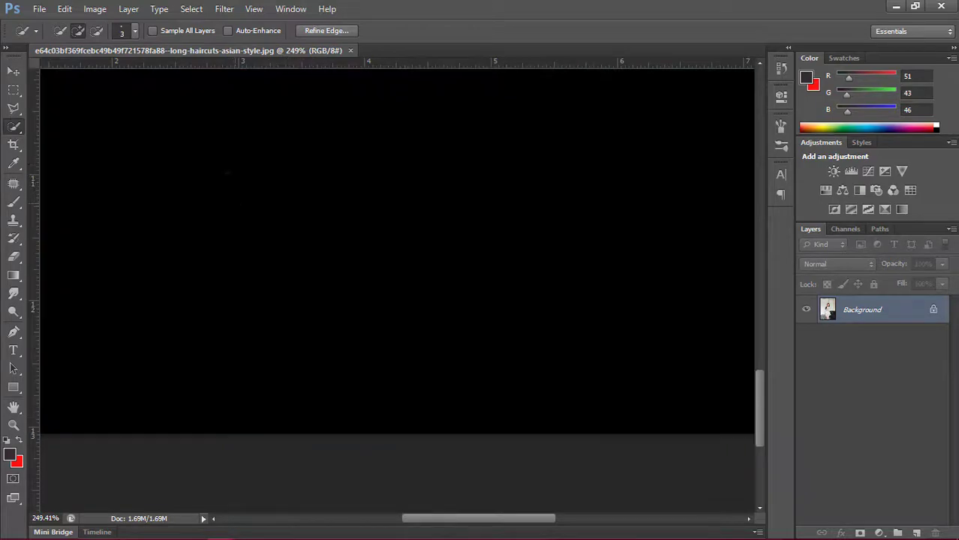
{"action": "left_click_drag", "start_coordinate": [267, 187], "coordinate": [262, 203]}
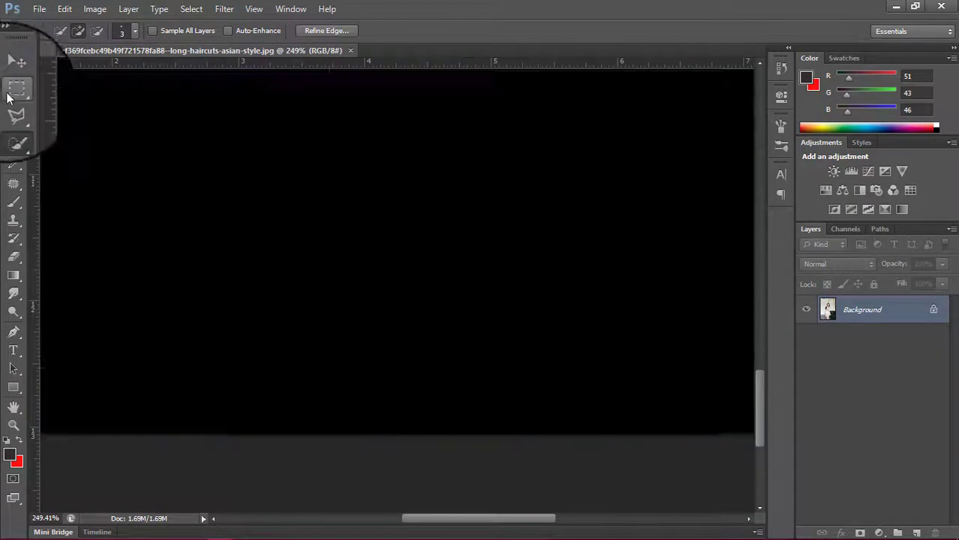
{"action": "left_click", "coordinate": [14, 107]}
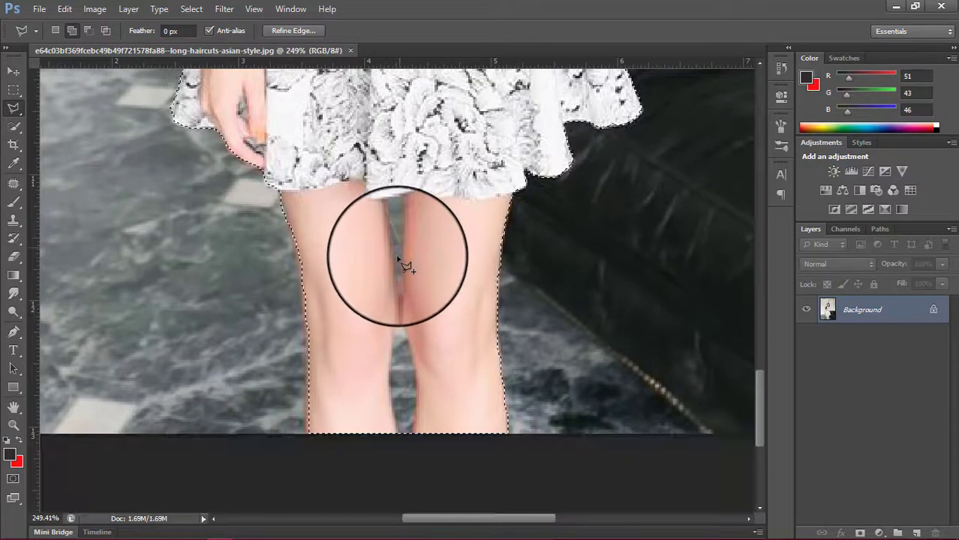
{"action": "left_click", "coordinate": [13, 127]}
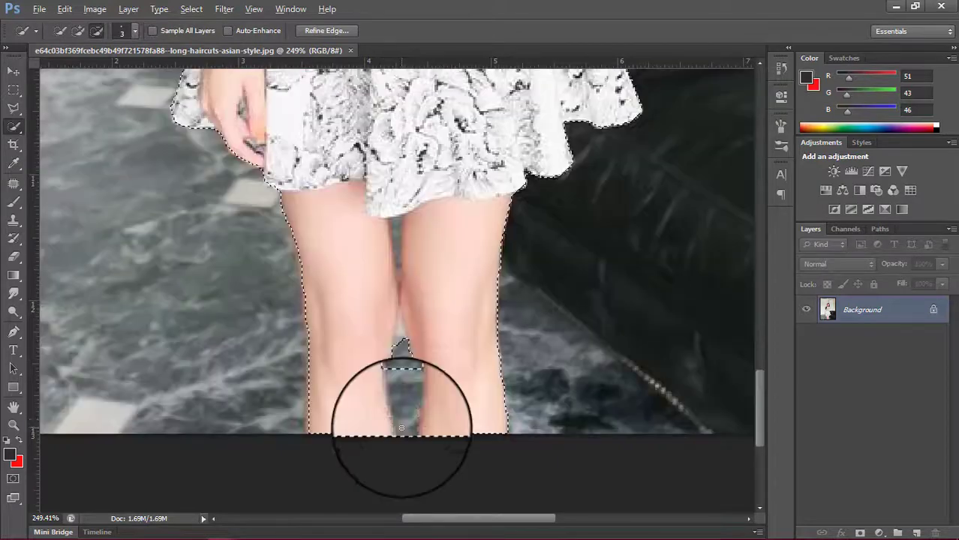
Step: Subtract the floor gap between her knees and thighs, up to the skirt hem
{"action": "left_click_drag", "start_coordinate": [390, 402], "coordinate": [399, 328]}
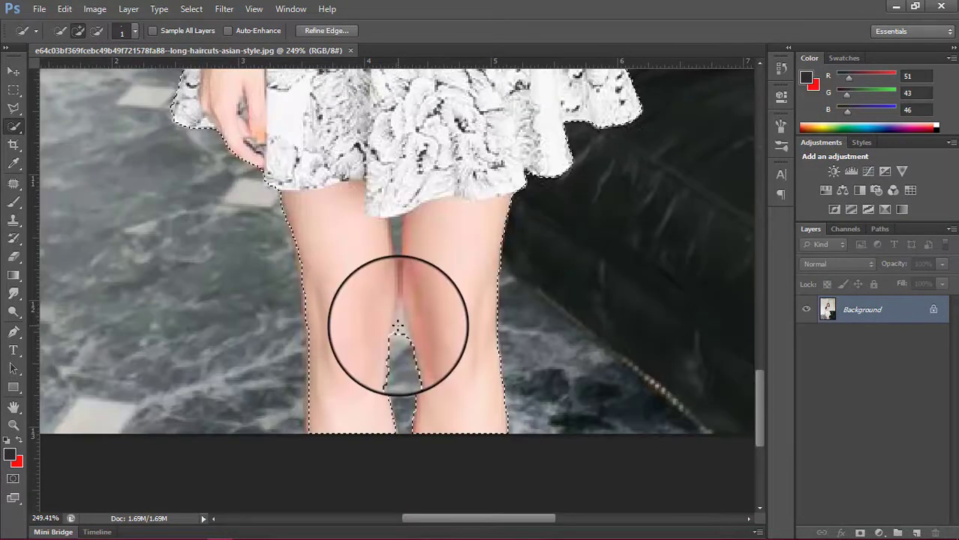
{"action": "mouse_move", "coordinate": [397, 328]}
{"action": "left_mouse_down"}
{"action": "mouse_move", "coordinate": [400, 320]}
{"action": "mouse_move", "coordinate": [385, 332]}
{"action": "mouse_move", "coordinate": [391, 274]}
{"action": "left_mouse_up"}
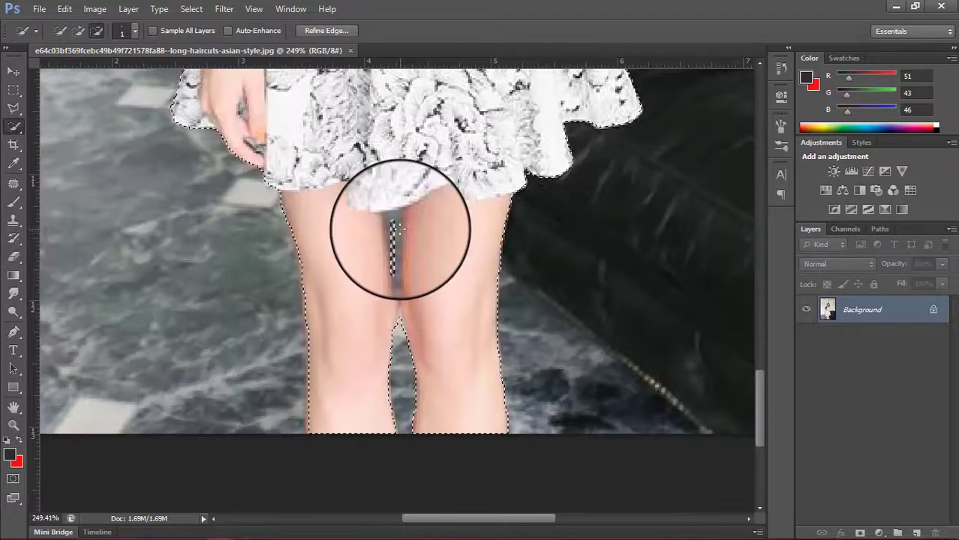
{"action": "mouse_move", "coordinate": [398, 264]}
{"action": "left_mouse_down"}
{"action": "mouse_move", "coordinate": [393, 234]}
{"action": "mouse_move", "coordinate": [397, 274]}
{"action": "left_mouse_up"}
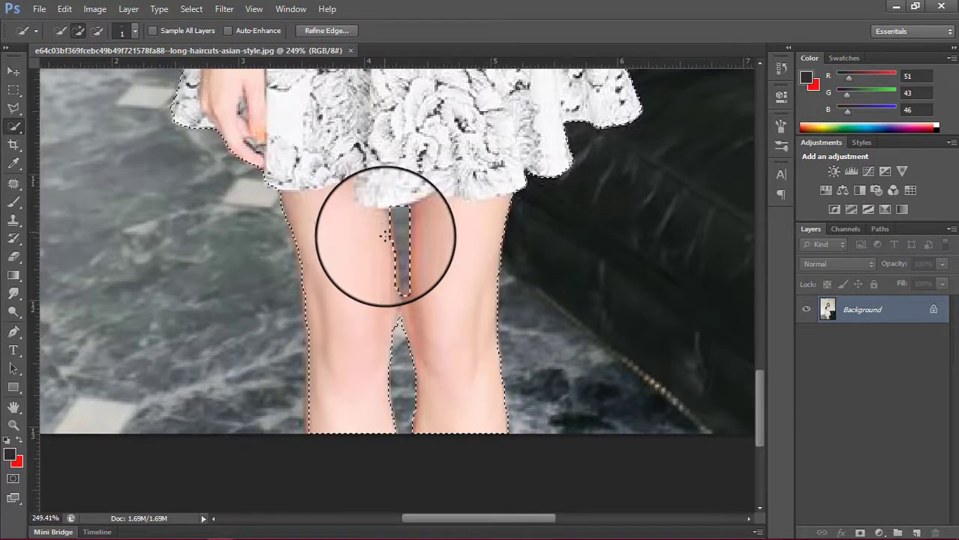
{"action": "left_click_drag", "start_coordinate": [389, 246], "coordinate": [393, 230]}
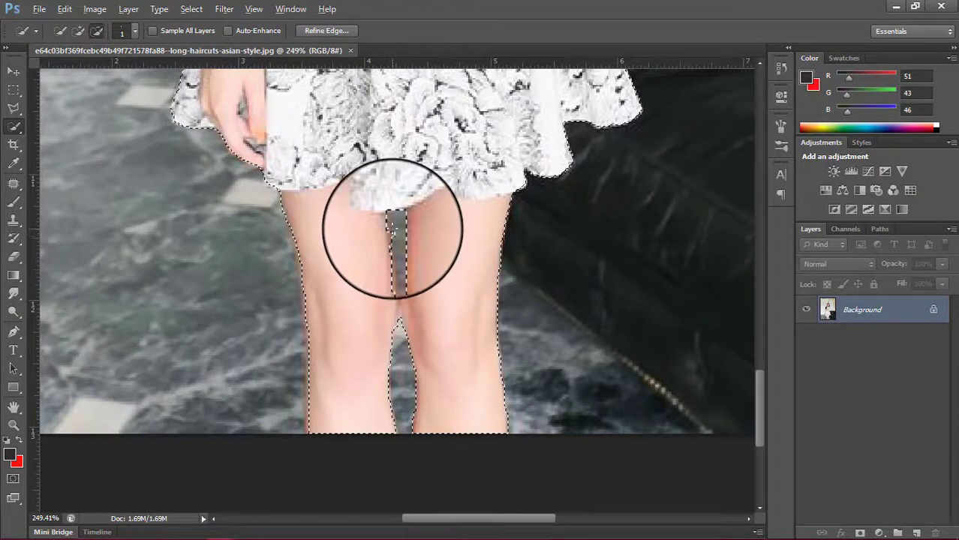
{"action": "scroll", "coordinate": [435, 238], "scroll_direction": "down", "scroll_amount": 2}
Step: Touch up the selection edge near her arm
{"action": "scroll", "coordinate": [479, 238], "scroll_direction": "down", "scroll_amount": 2}
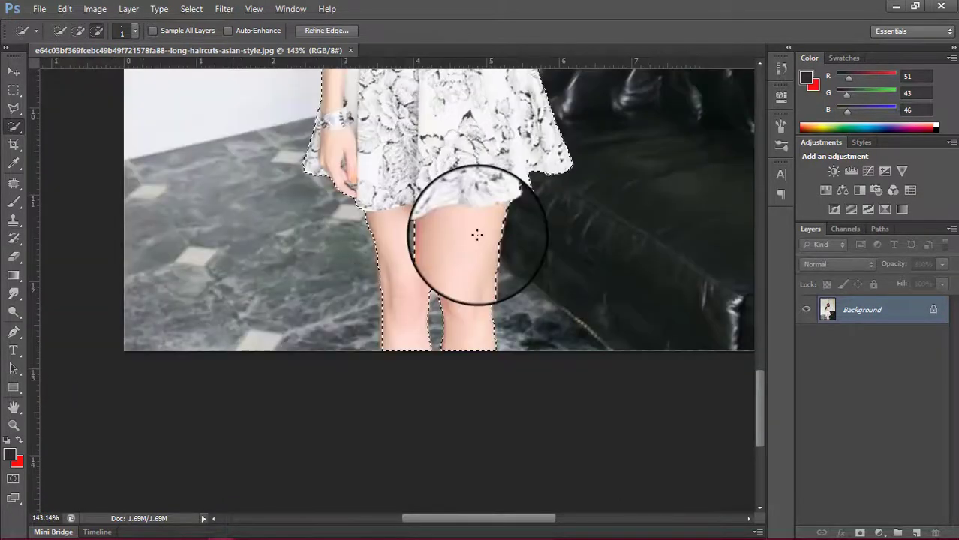
{"action": "scroll", "coordinate": [477, 236], "scroll_direction": "down", "scroll_amount": 2}
{"action": "scroll", "coordinate": [477, 235], "scroll_direction": "up", "scroll_amount": 2}
{"action": "scroll", "coordinate": [481, 229], "scroll_direction": "up", "scroll_amount": 3}
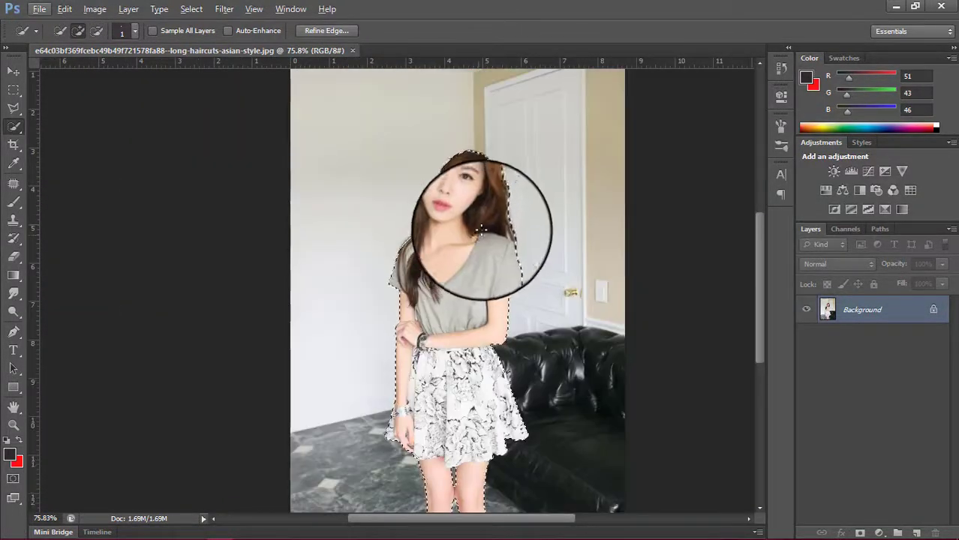
{"action": "left_click", "coordinate": [411, 250]}
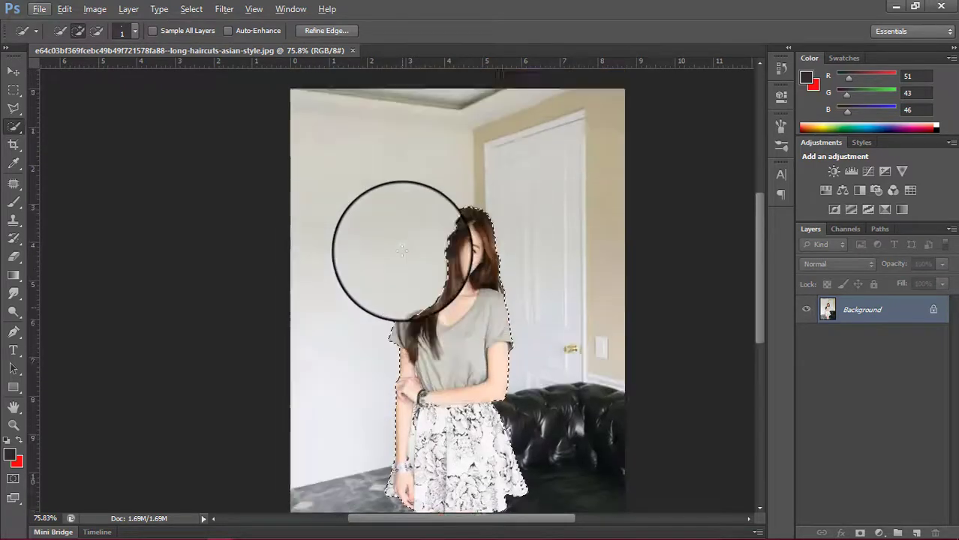
Step: Zoom in and tighten the selection along the hair strands over her shoulder
{"action": "scroll", "coordinate": [403, 350], "scroll_direction": "up", "scroll_amount": 2}
{"action": "scroll", "coordinate": [404, 350], "scroll_direction": "up", "scroll_amount": 1}
{"action": "scroll", "coordinate": [403, 353], "scroll_direction": "up", "scroll_amount": 1}
{"action": "scroll", "coordinate": [414, 285], "scroll_direction": "up", "scroll_amount": 1}
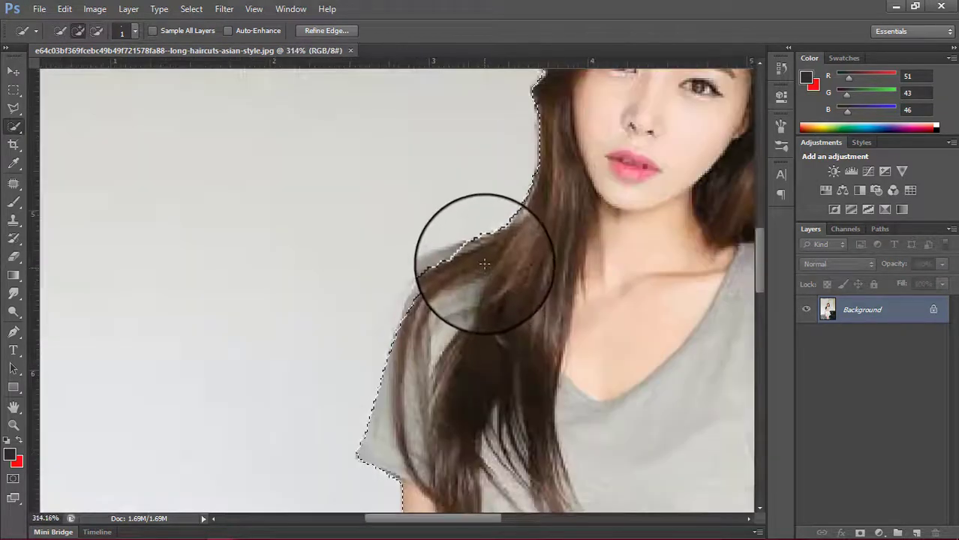
{"action": "left_click_drag", "start_coordinate": [472, 260], "coordinate": [453, 262]}
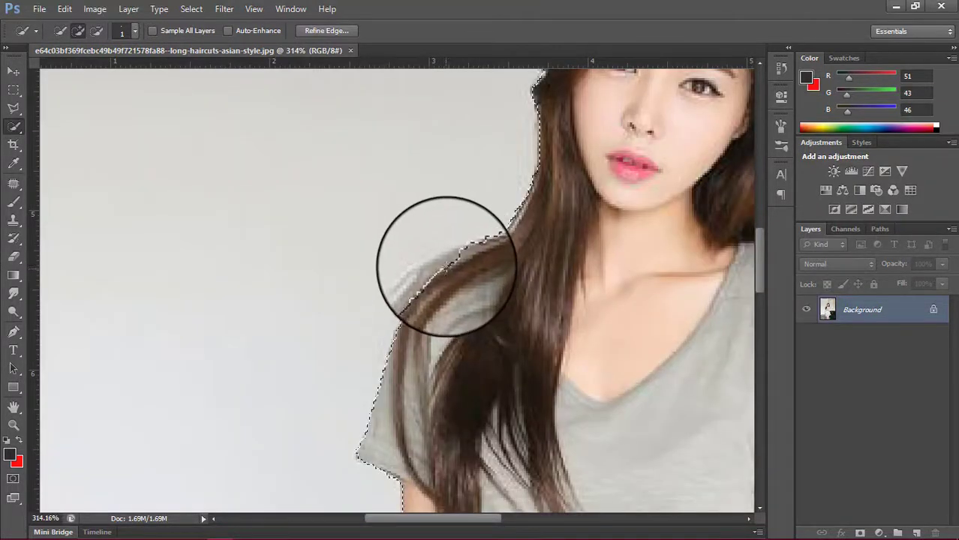
{"action": "mouse_move", "coordinate": [421, 290]}
{"action": "left_mouse_down"}
{"action": "mouse_move", "coordinate": [435, 278]}
{"action": "mouse_move", "coordinate": [409, 300]}
{"action": "left_mouse_up"}
{"action": "scroll", "coordinate": [475, 317], "scroll_direction": "down", "scroll_amount": 5}
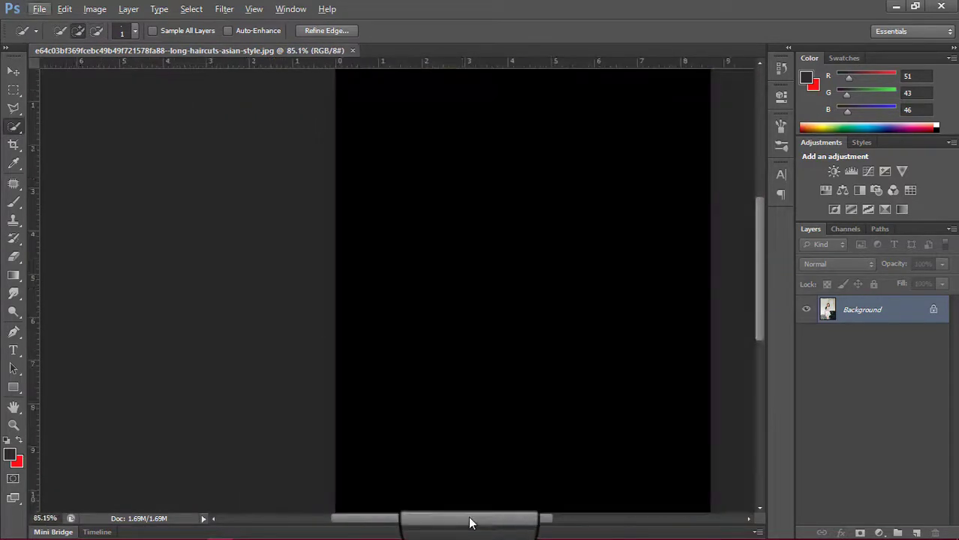
{"action": "left_click_drag", "start_coordinate": [471, 522], "coordinate": [488, 520]}
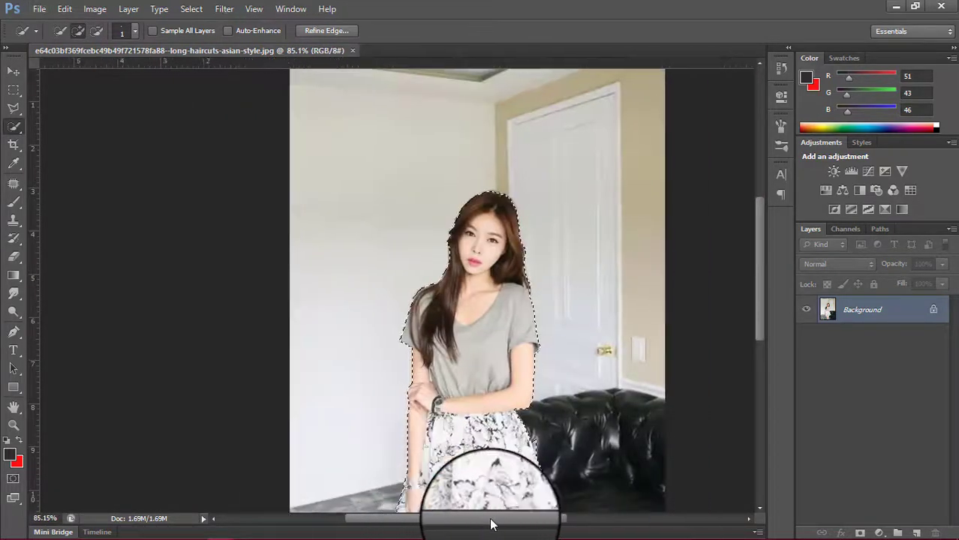
{"action": "scroll", "coordinate": [483, 268], "scroll_direction": "down", "scroll_amount": 1}
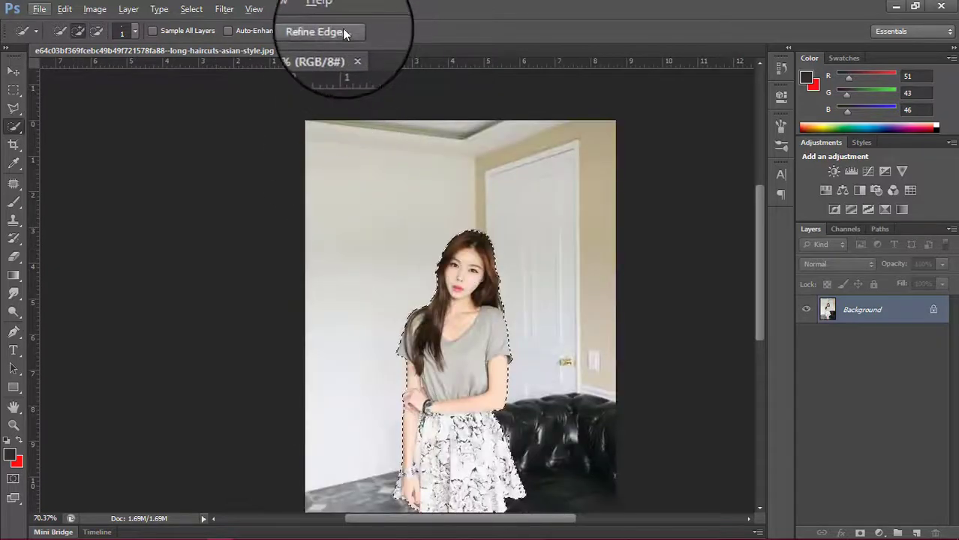
Step: Open Refine Edge for the selection and set Smooth to 24
{"action": "left_click", "coordinate": [323, 26]}
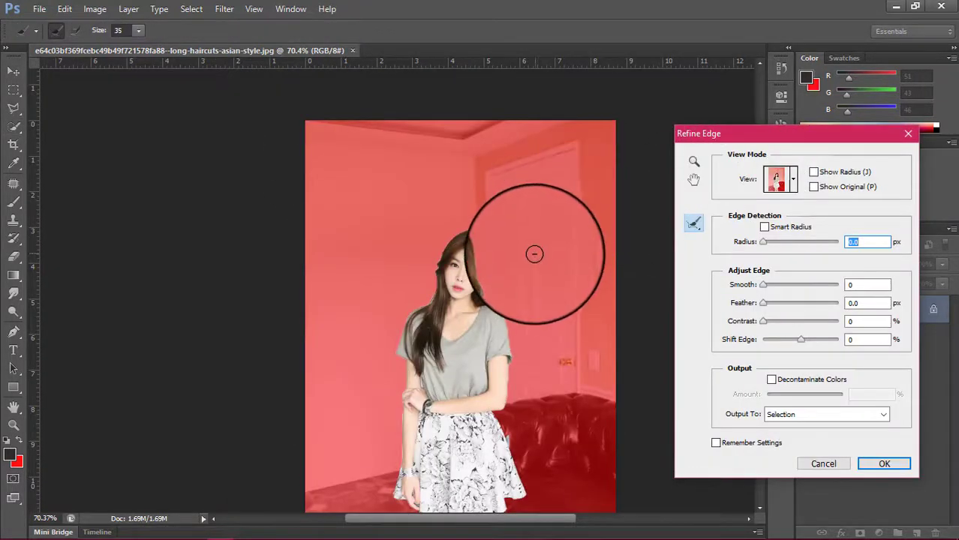
{"action": "left_click_drag", "start_coordinate": [792, 145], "coordinate": [825, 150]}
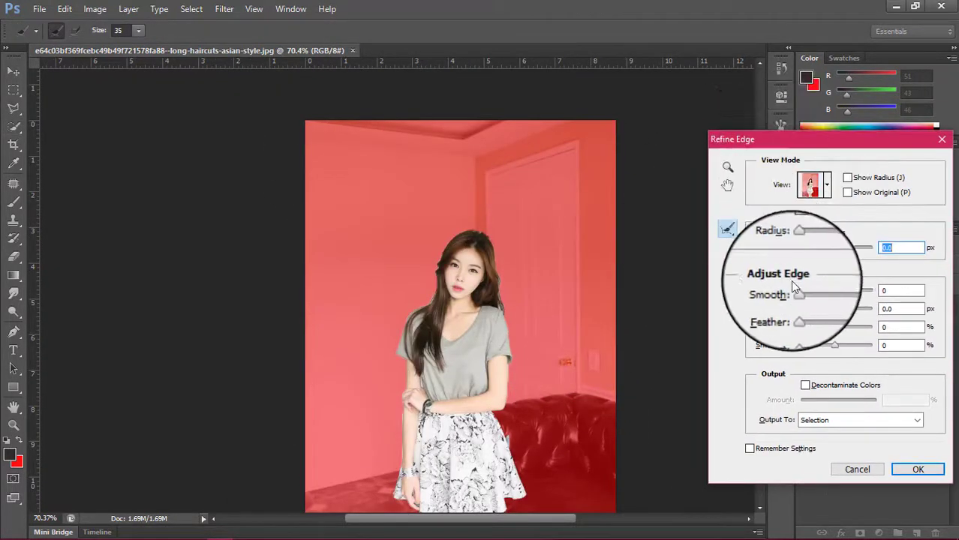
{"action": "left_click_drag", "start_coordinate": [796, 281], "coordinate": [812, 282]}
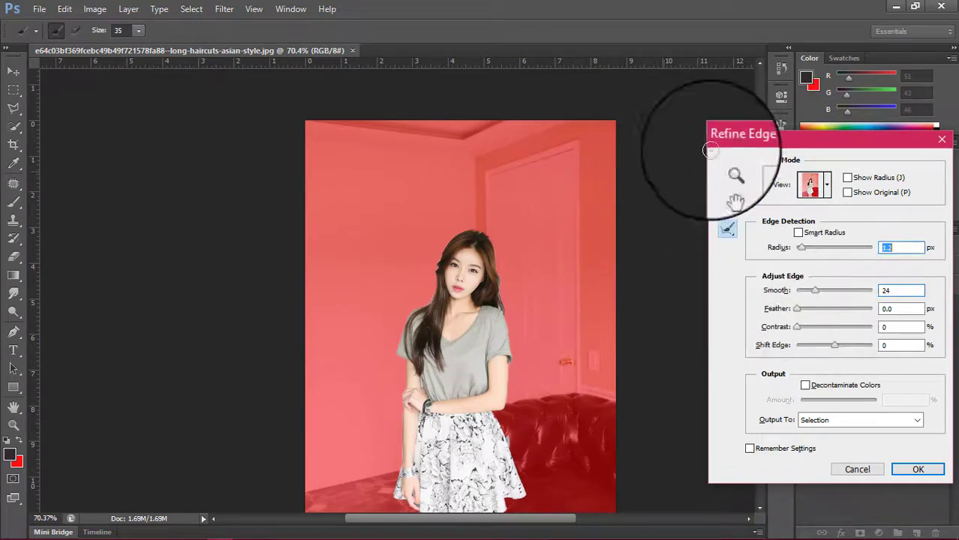
{"action": "key", "text": "alt"}
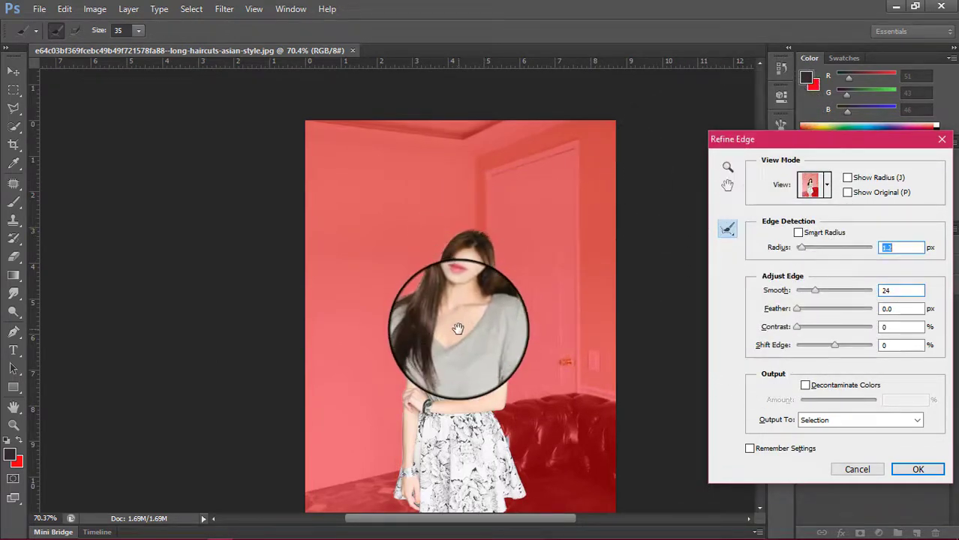
{"action": "mouse_move", "coordinate": [457, 329]}
{"action": "left_mouse_down"}
{"action": "mouse_move", "coordinate": [406, 258]}
{"action": "mouse_move", "coordinate": [459, 230]}
{"action": "left_mouse_up"}
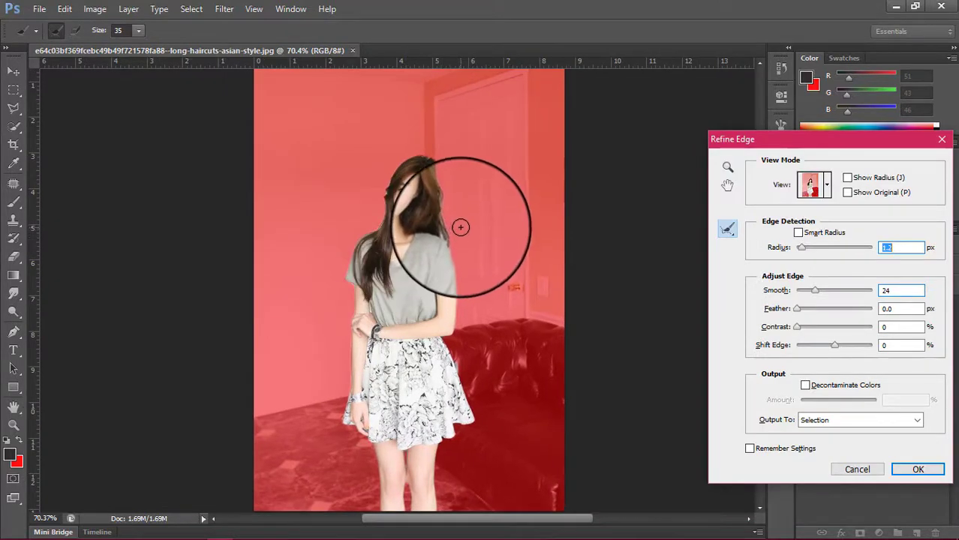
Step: Zoom in and brush the Refine Radius tool along the hair left of her face
{"action": "key", "text": "ctrl+plus"}
{"action": "key", "text": "ctrl+plus"}
{"action": "key", "text": "ctrl+plus"}
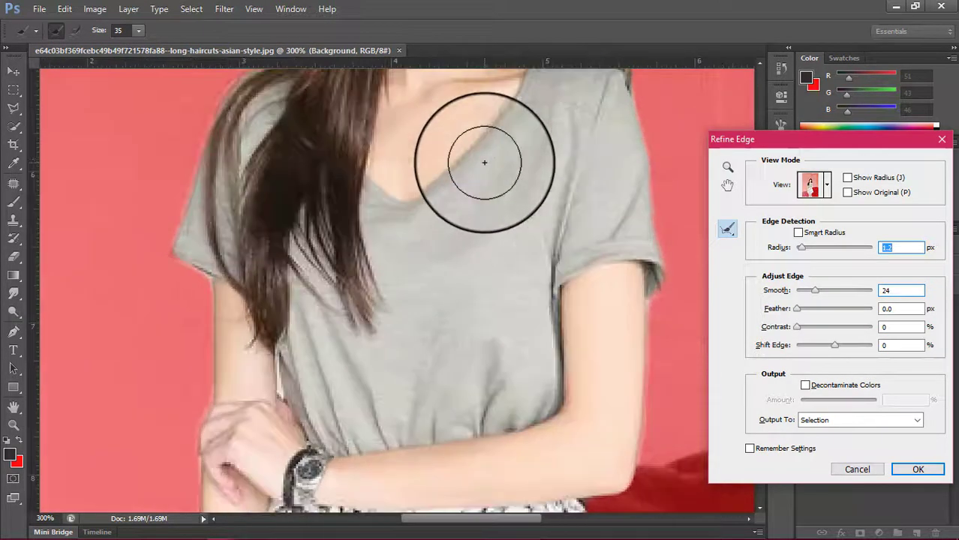
{"action": "left_click_drag", "start_coordinate": [492, 210], "coordinate": [422, 446]}
{"action": "left_click_drag", "start_coordinate": [263, 153], "coordinate": [259, 157]}
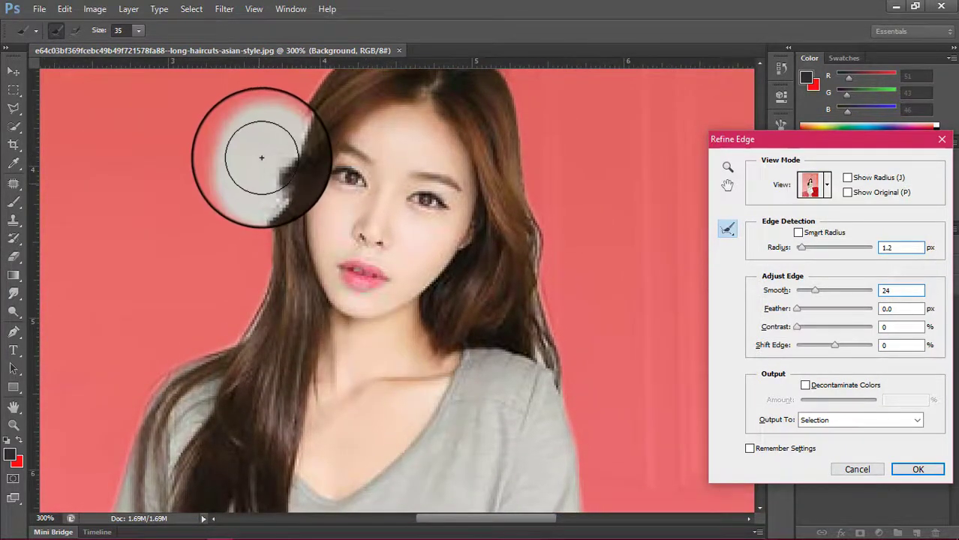
{"action": "key", "text": "ctrl+minus"}
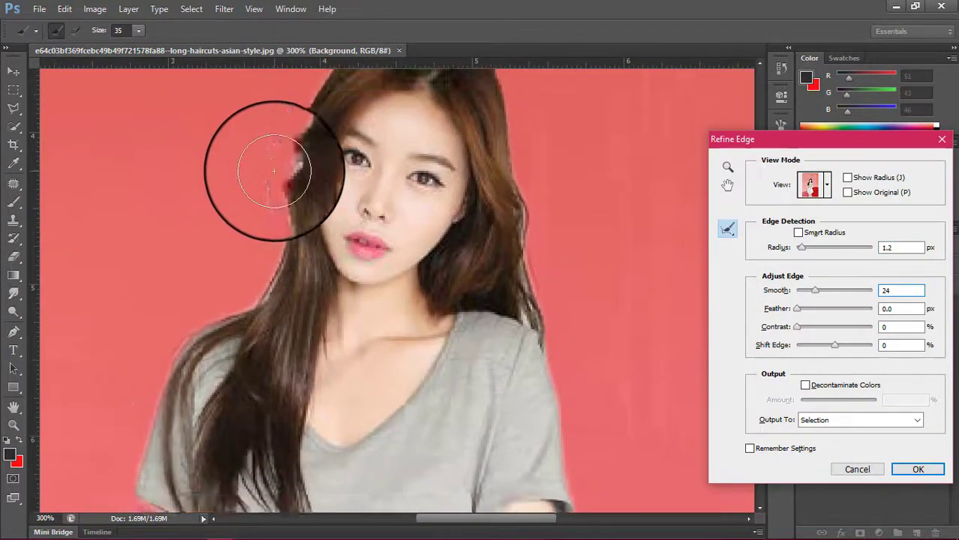
{"action": "key", "text": "ctrl+minus"}
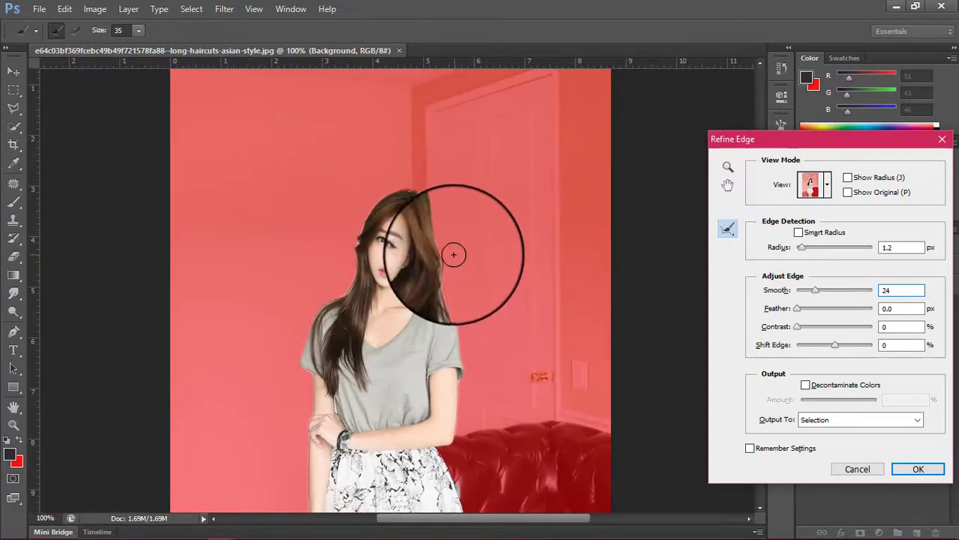
Step: Brush the hair edges right of the face and across the face, previewing in Overlay
{"action": "left_click_drag", "start_coordinate": [460, 231], "coordinate": [453, 282]}
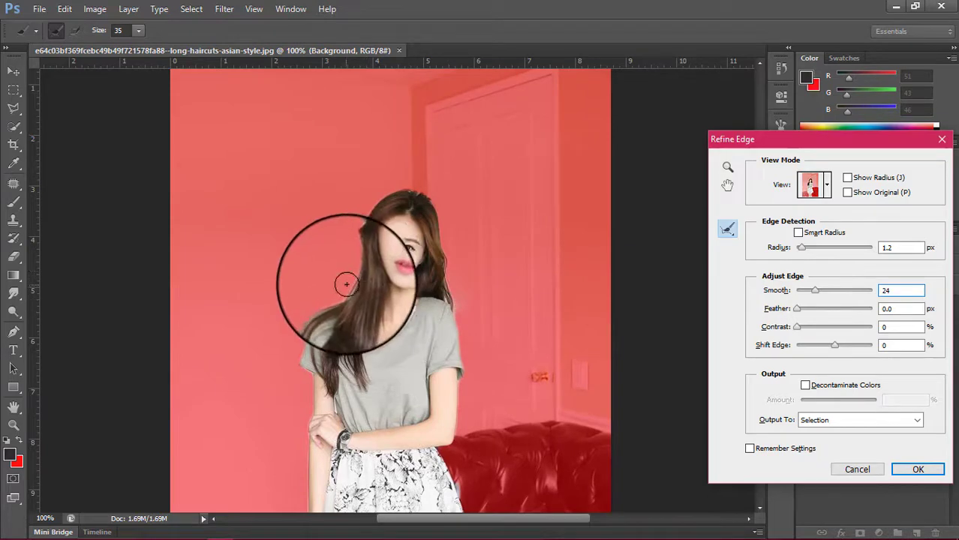
{"action": "left_click_drag", "start_coordinate": [342, 281], "coordinate": [331, 290]}
{"action": "mouse_move", "coordinate": [375, 225]}
{"action": "left_mouse_down"}
{"action": "mouse_move", "coordinate": [350, 240]}
{"action": "mouse_move", "coordinate": [347, 228]}
{"action": "mouse_move", "coordinate": [423, 176]}
{"action": "left_mouse_up"}
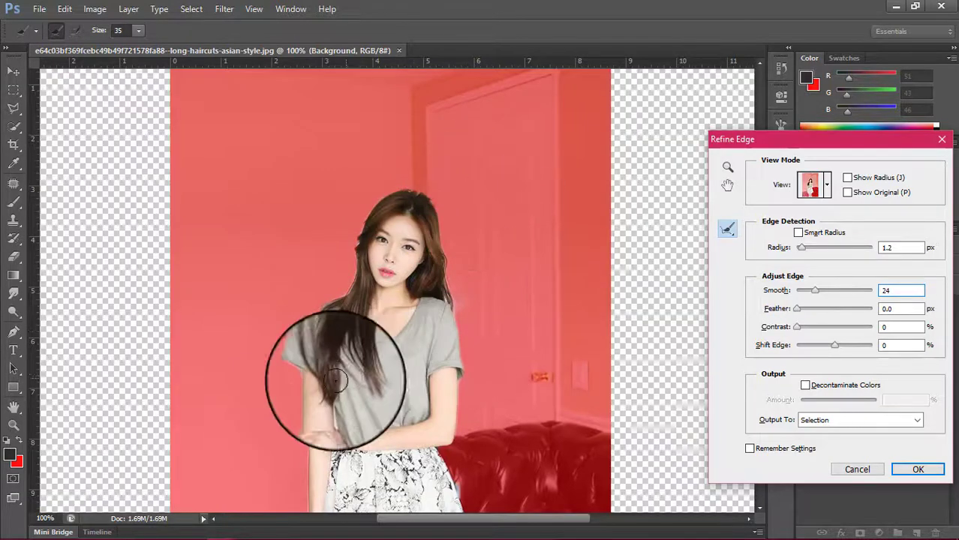
{"action": "scroll", "coordinate": [322, 360], "scroll_direction": "down", "scroll_amount": 2}
{"action": "scroll", "coordinate": [315, 368], "scroll_direction": "down", "scroll_amount": 2}
{"action": "scroll", "coordinate": [308, 390], "scroll_direction": "down", "scroll_amount": 1}
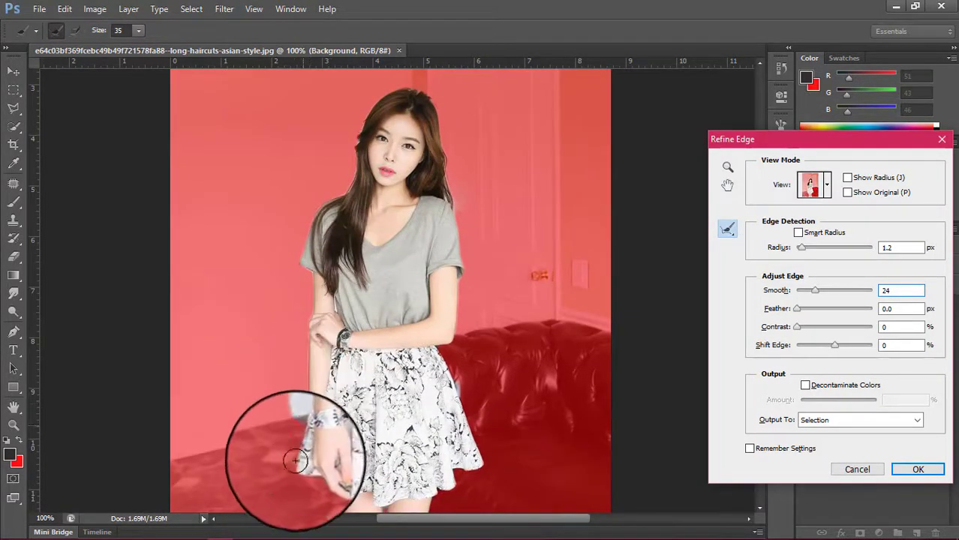
{"action": "scroll", "coordinate": [322, 398], "scroll_direction": "down", "scroll_amount": 3}
{"action": "scroll", "coordinate": [360, 447], "scroll_direction": "down", "scroll_amount": 1}
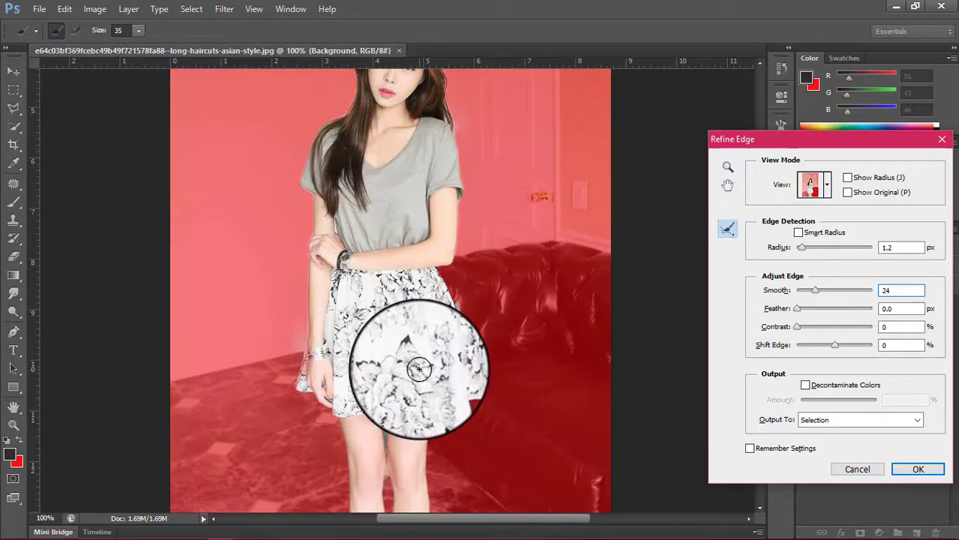
{"action": "key", "text": "alt"}
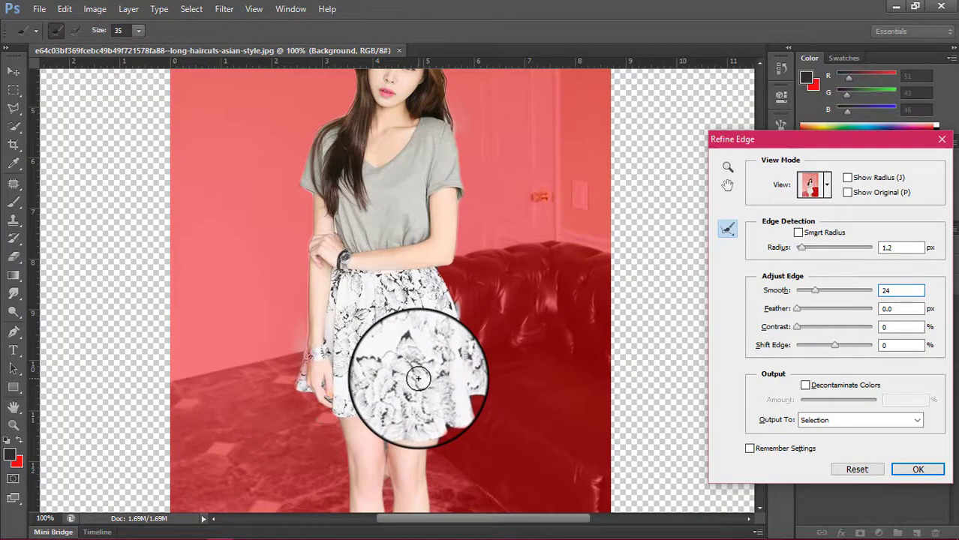
{"action": "scroll", "coordinate": [383, 450], "scroll_direction": "up", "scroll_amount": 3}
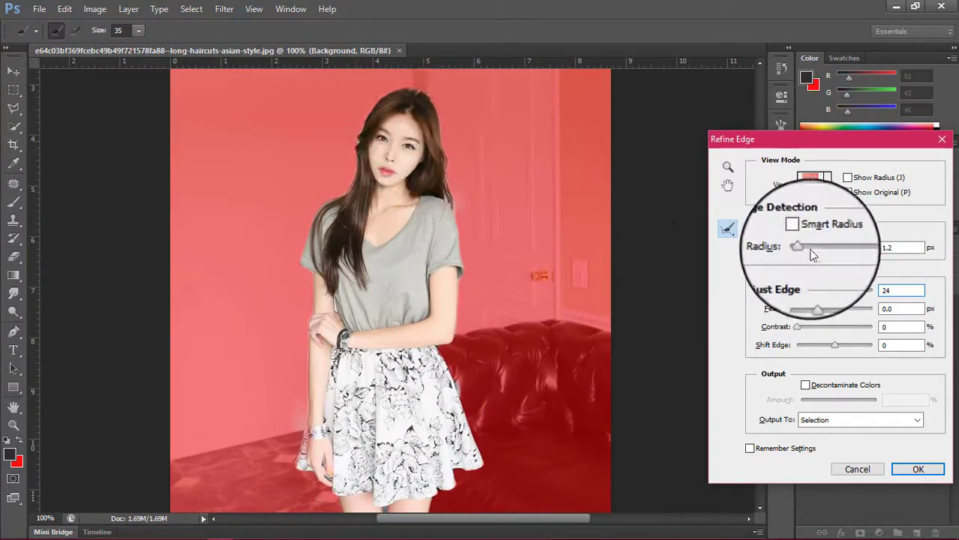
Step: Set Radius to 2.8 px, rebrush the hair around the face, and output the selection
{"action": "left_click_drag", "start_coordinate": [802, 247], "coordinate": [808, 247]}
{"action": "left_click_drag", "start_coordinate": [383, 183], "coordinate": [342, 138]}
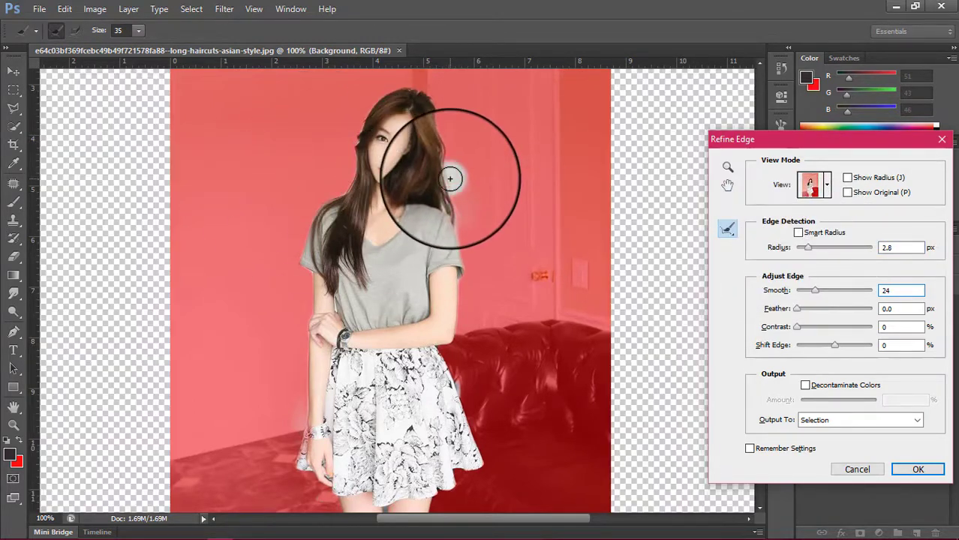
{"action": "mouse_move", "coordinate": [458, 178]}
{"action": "left_mouse_down"}
{"action": "mouse_move", "coordinate": [476, 208]}
{"action": "mouse_move", "coordinate": [438, 91]}
{"action": "left_mouse_up"}
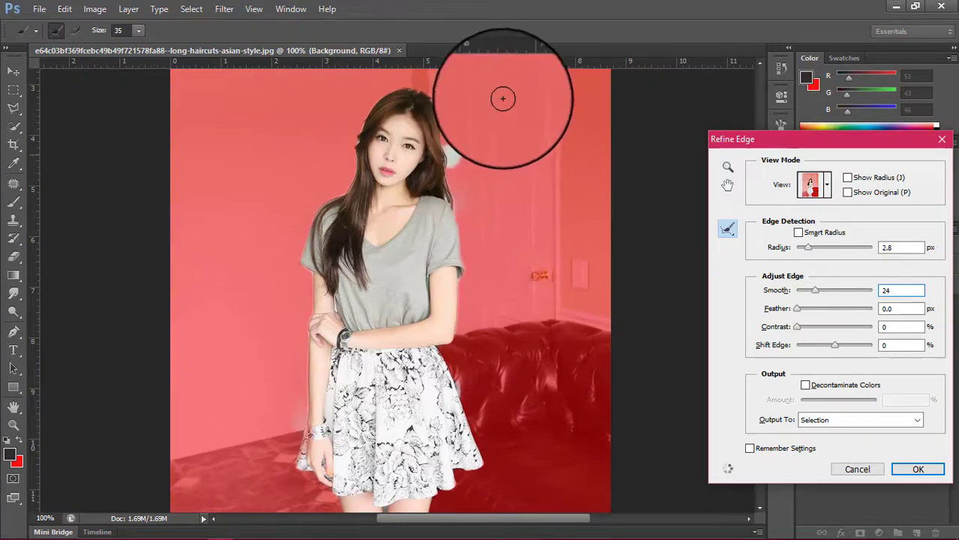
{"action": "left_click_drag", "start_coordinate": [771, 140], "coordinate": [675, 89]}
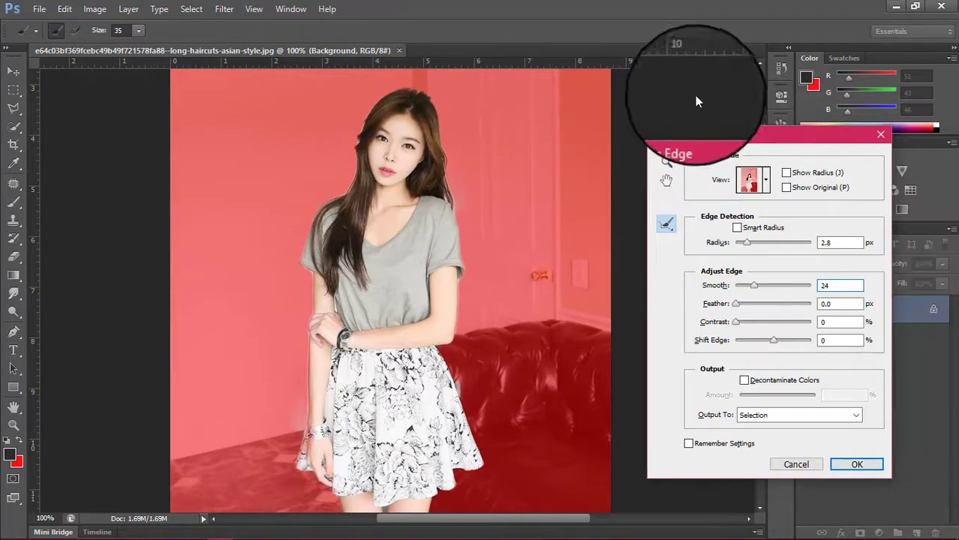
{"action": "left_click", "coordinate": [822, 418]}
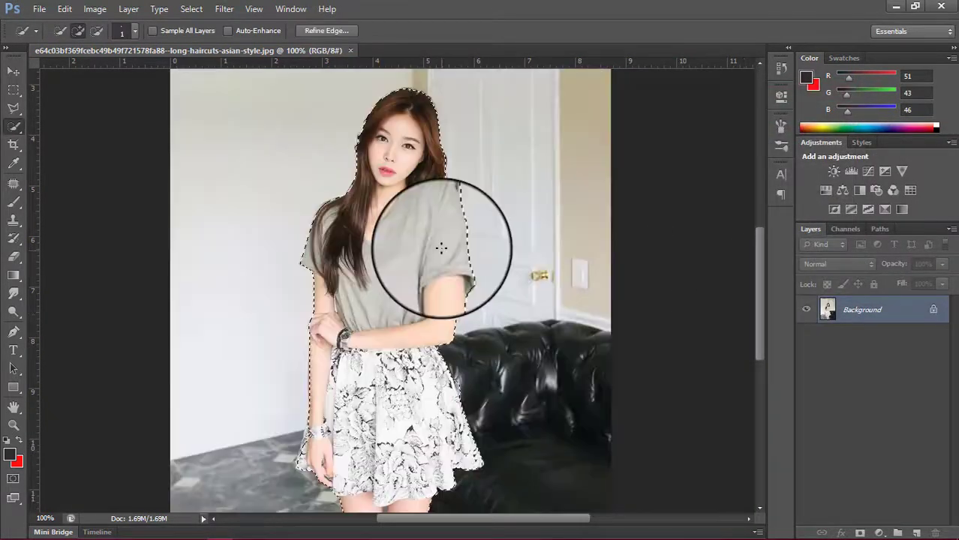
Step: Open Filter > Blur > Lens Blur with the woman still selected
{"action": "scroll", "coordinate": [441, 248], "scroll_direction": "down", "scroll_amount": 2}
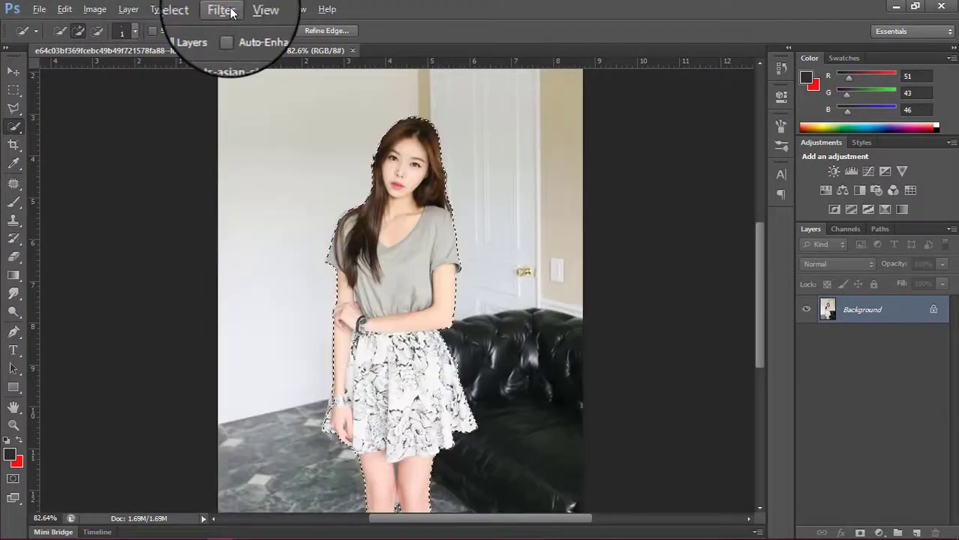
{"action": "left_click", "coordinate": [224, 9]}
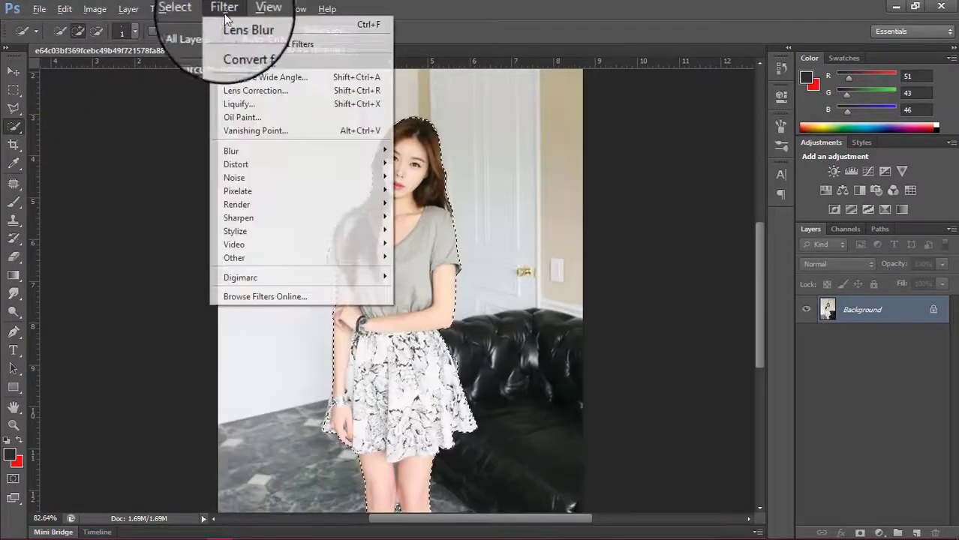
{"action": "mouse_move", "coordinate": [232, 150]}
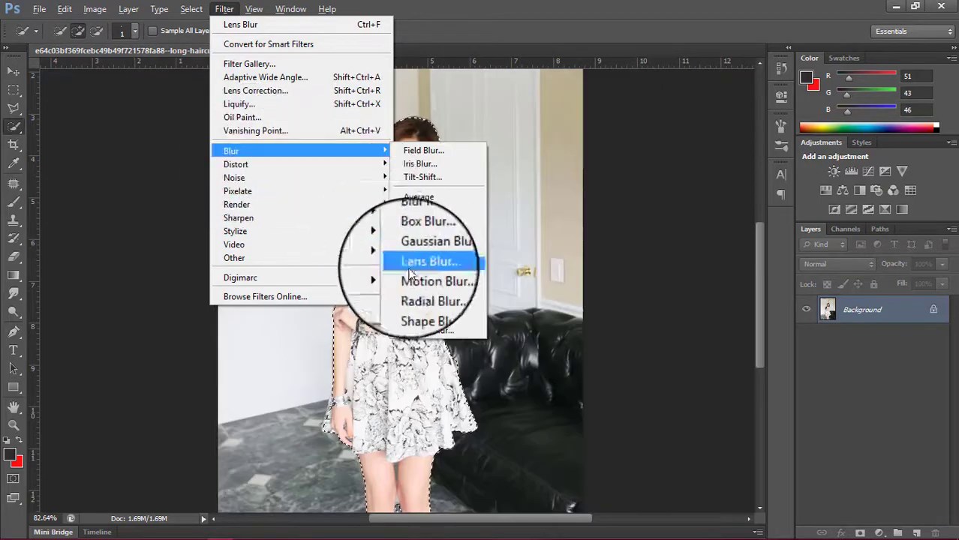
{"action": "left_click", "coordinate": [426, 265]}
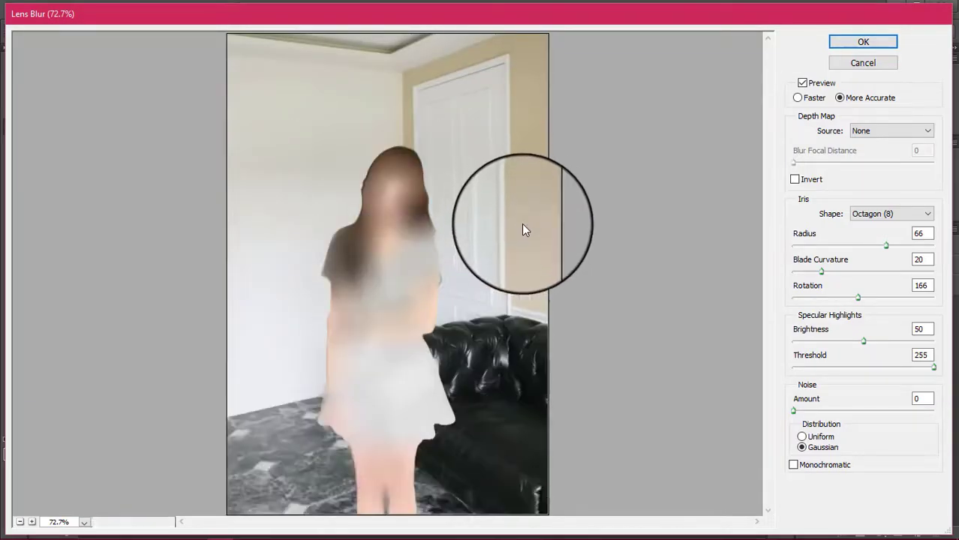
Step: Apply an inverted Lens Blur with Radius 14, Blade Curvature 14 and Rotation 56
{"action": "left_click", "coordinate": [801, 182]}
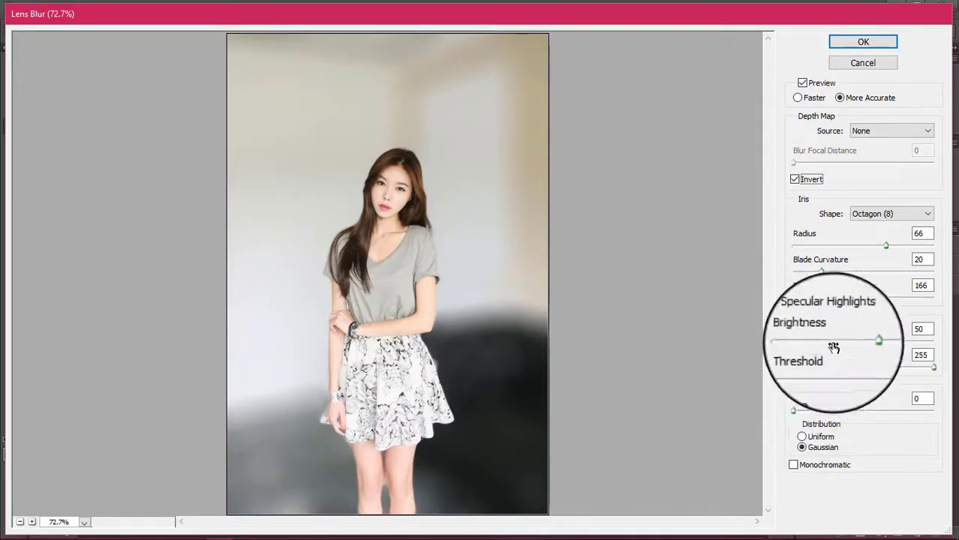
{"action": "left_click_drag", "start_coordinate": [857, 298], "coordinate": [826, 299]}
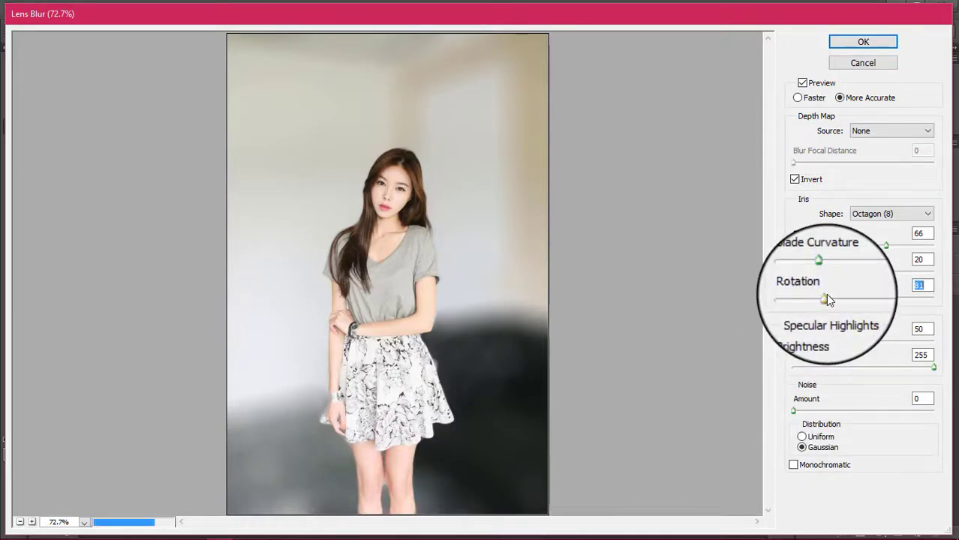
{"action": "left_click_drag", "start_coordinate": [845, 247], "coordinate": [828, 250]}
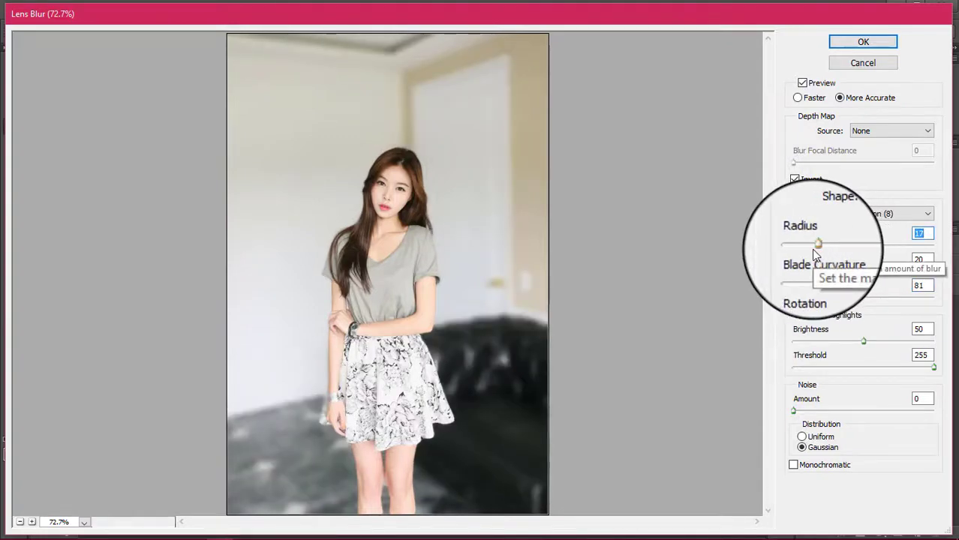
{"action": "left_click_drag", "start_coordinate": [816, 246], "coordinate": [816, 301]}
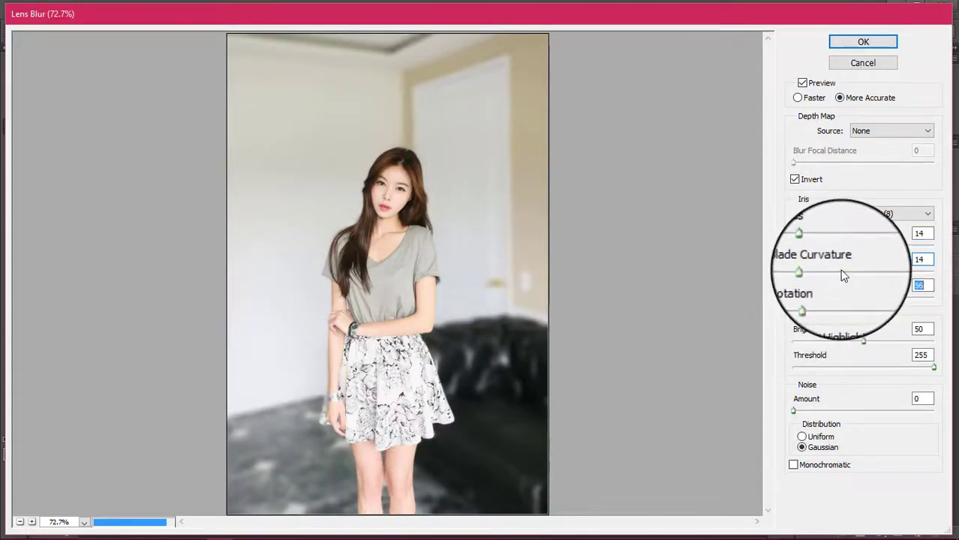
{"action": "left_click", "coordinate": [849, 47]}
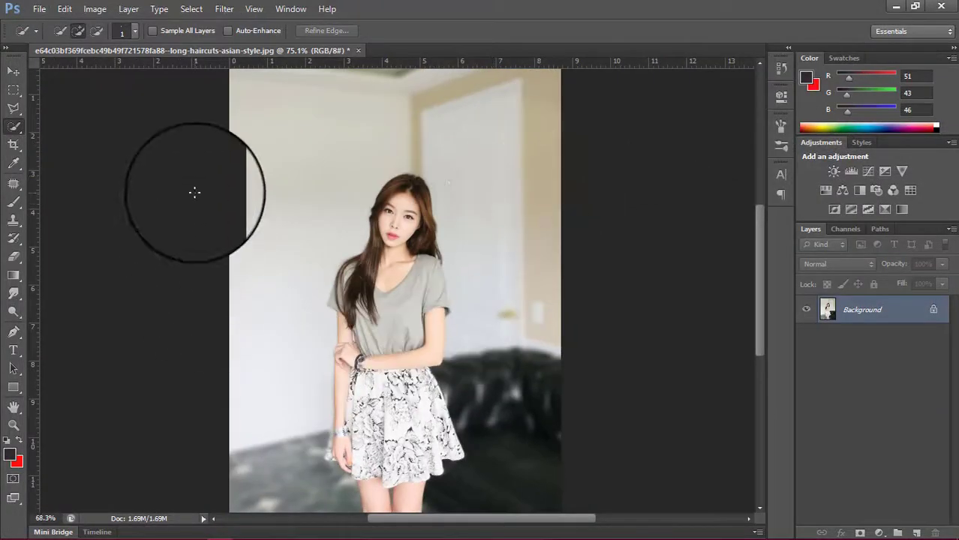
{"action": "scroll", "coordinate": [74, 187], "scroll_direction": "down", "scroll_amount": 2}
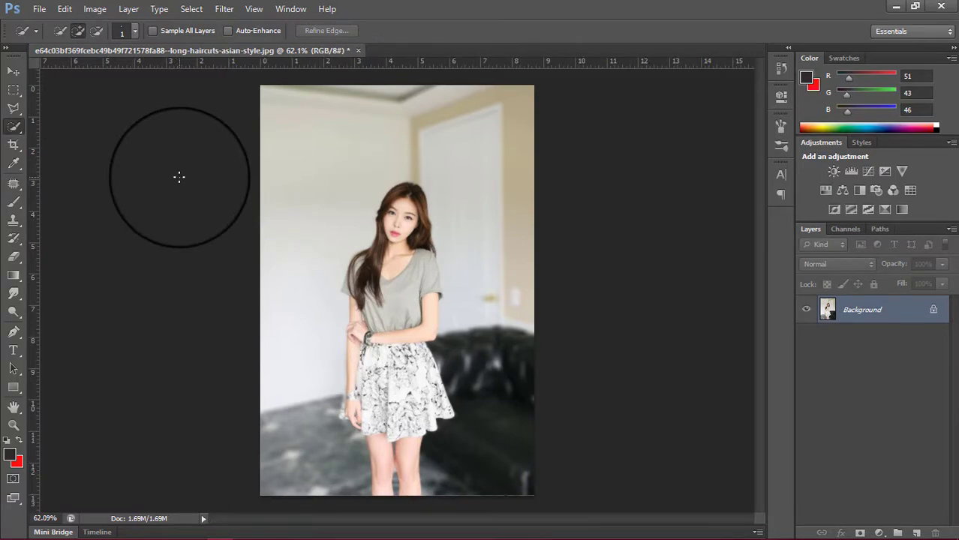
{"action": "scroll", "coordinate": [196, 189], "scroll_direction": "up", "scroll_amount": 2}
{"action": "scroll", "coordinate": [274, 199], "scroll_direction": "up", "scroll_amount": 2}
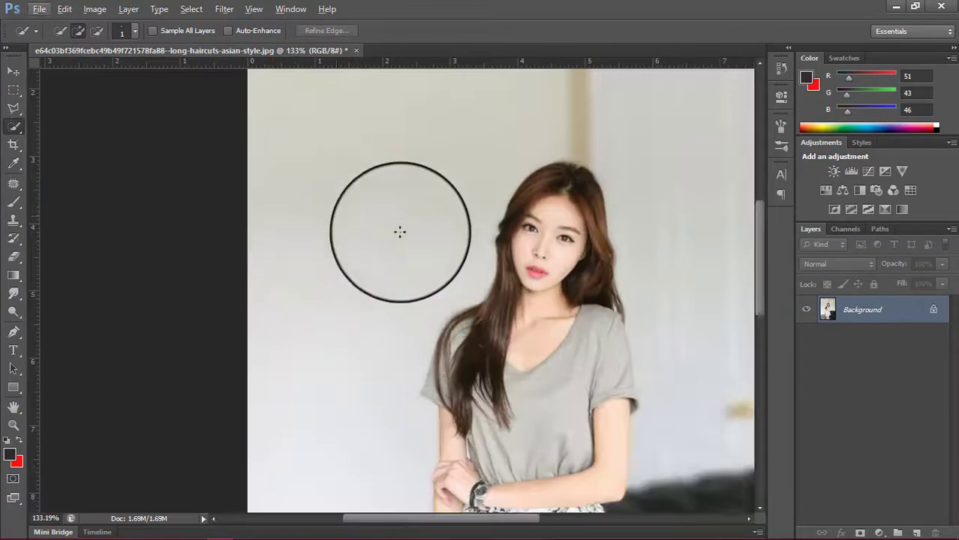